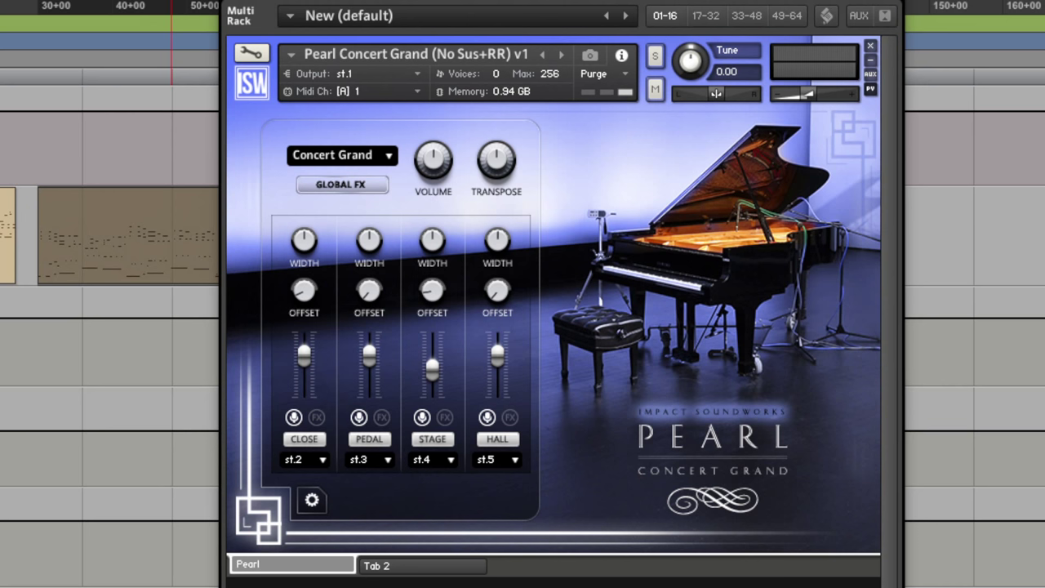
{"action": "key", "text": "space"}
{"action": "key", "text": "space"}
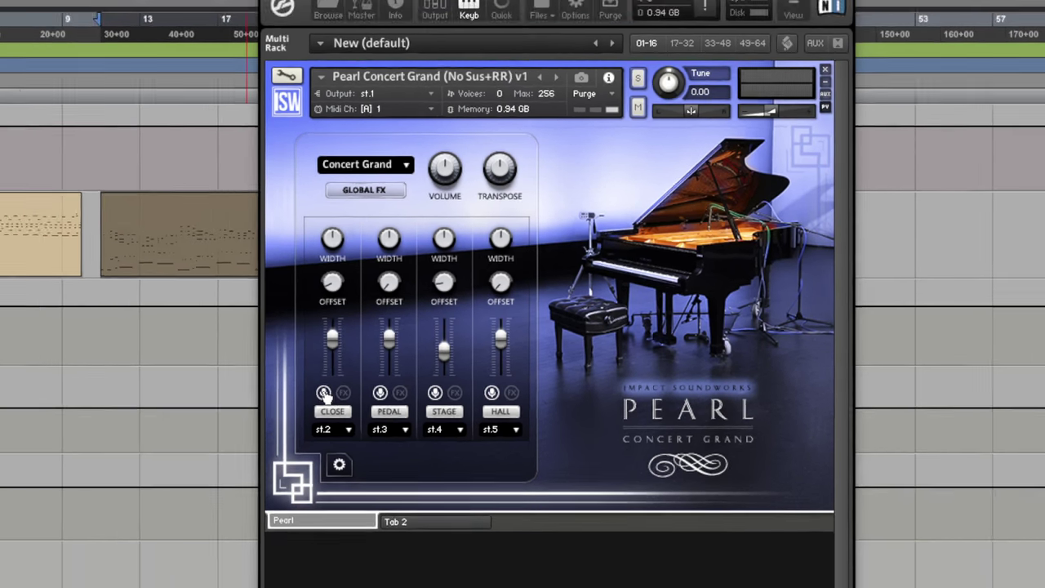
Send the CLOSE mic to Kontakt output st.2 and set the Close track's input to Kontakt st.2
{"action": "left_click", "coordinate": [302, 461]}
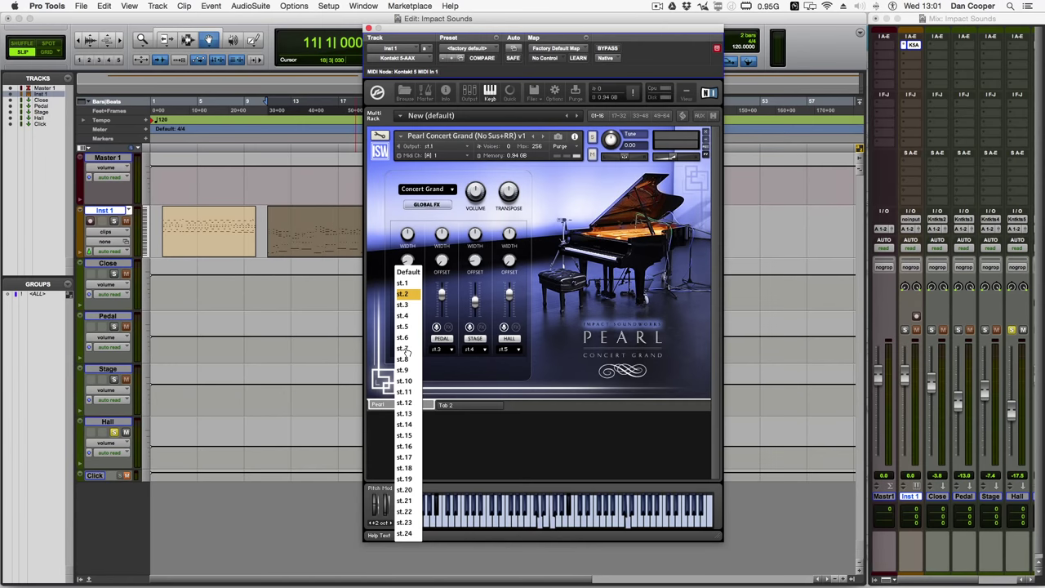
{"action": "left_click", "coordinate": [411, 296]}
{"action": "left_click", "coordinate": [937, 220]}
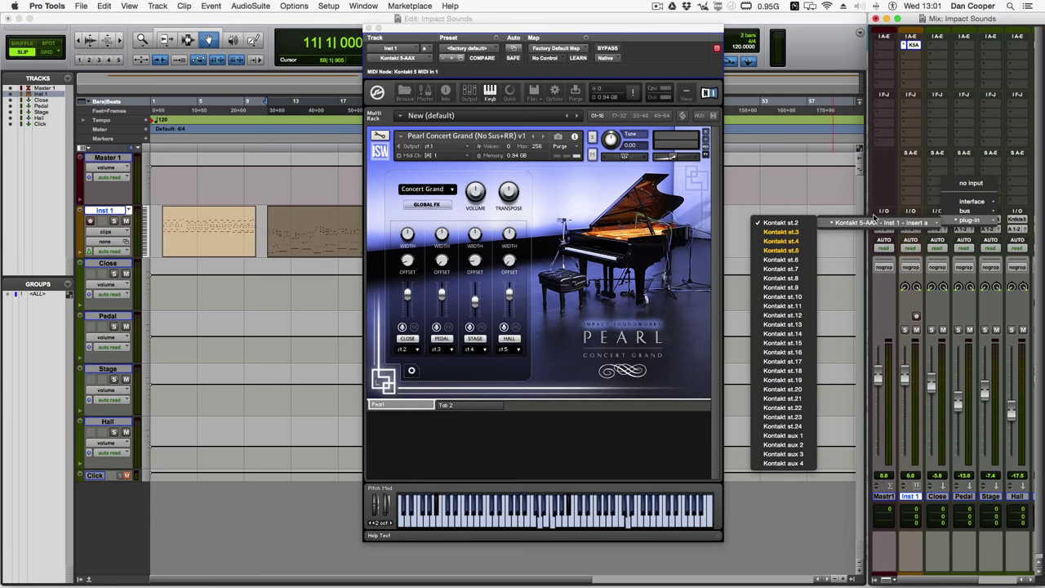
{"action": "left_click", "coordinate": [791, 227]}
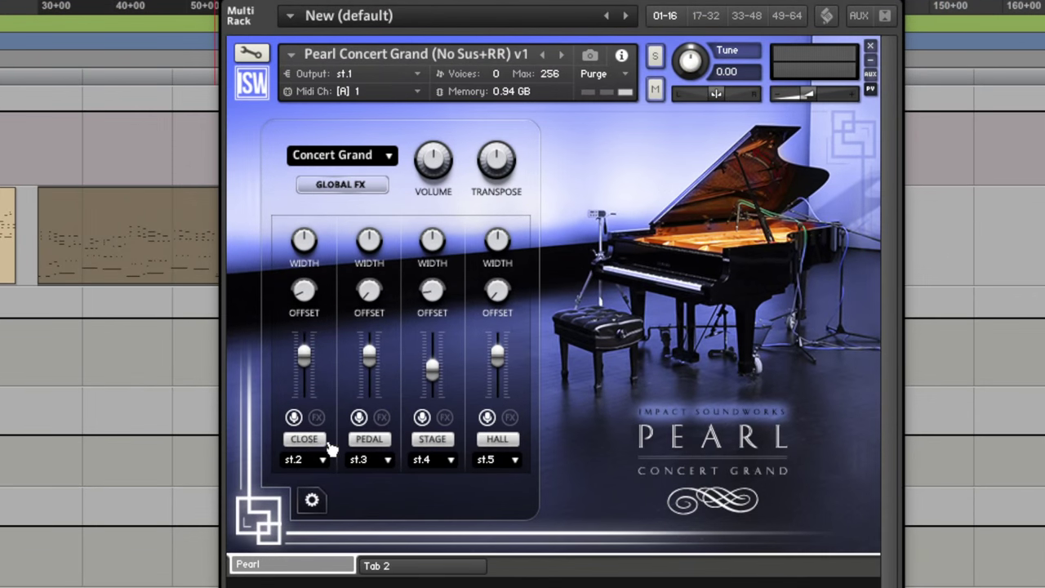
{"action": "left_click", "coordinate": [371, 440]}
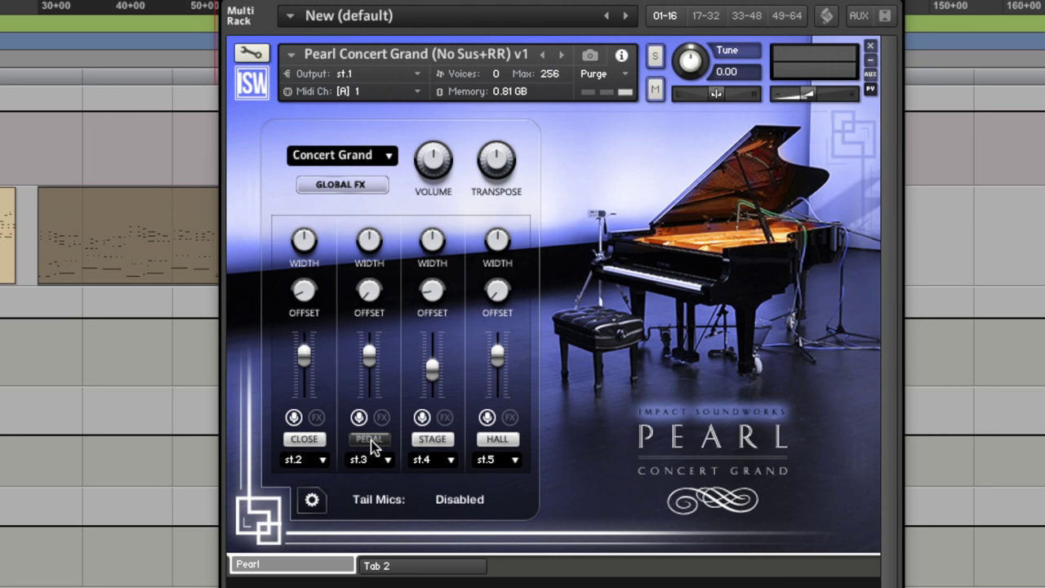
{"action": "left_click", "coordinate": [501, 440]}
{"action": "left_click", "coordinate": [501, 440]}
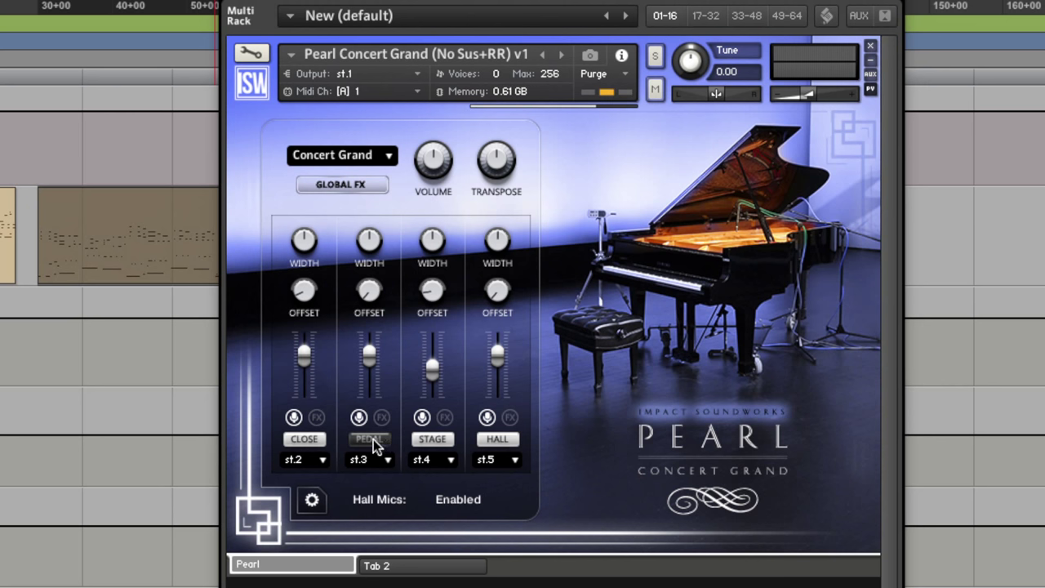
{"action": "left_click", "coordinate": [373, 439]}
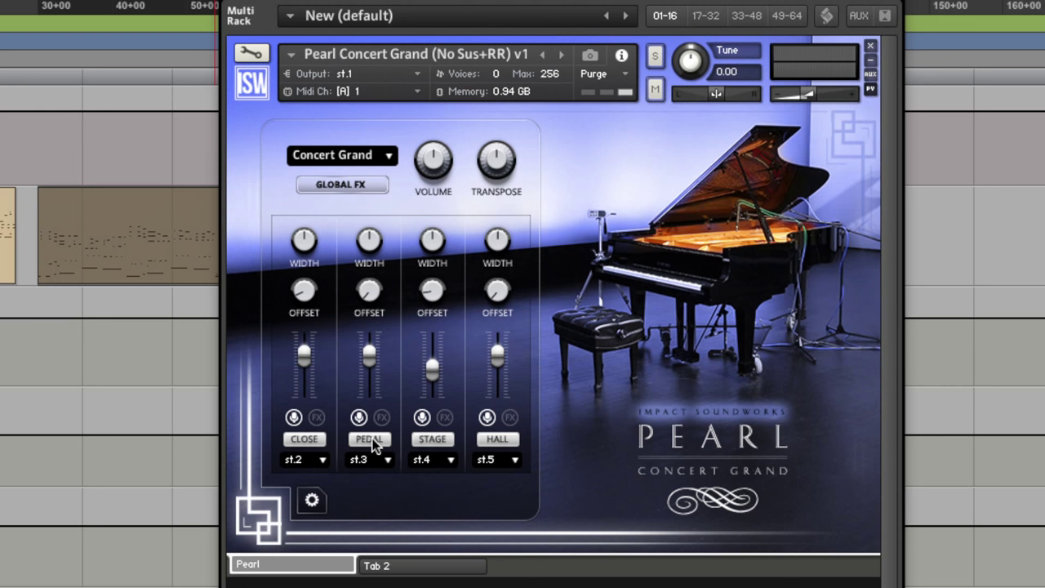
{"action": "left_click", "coordinate": [343, 184]}
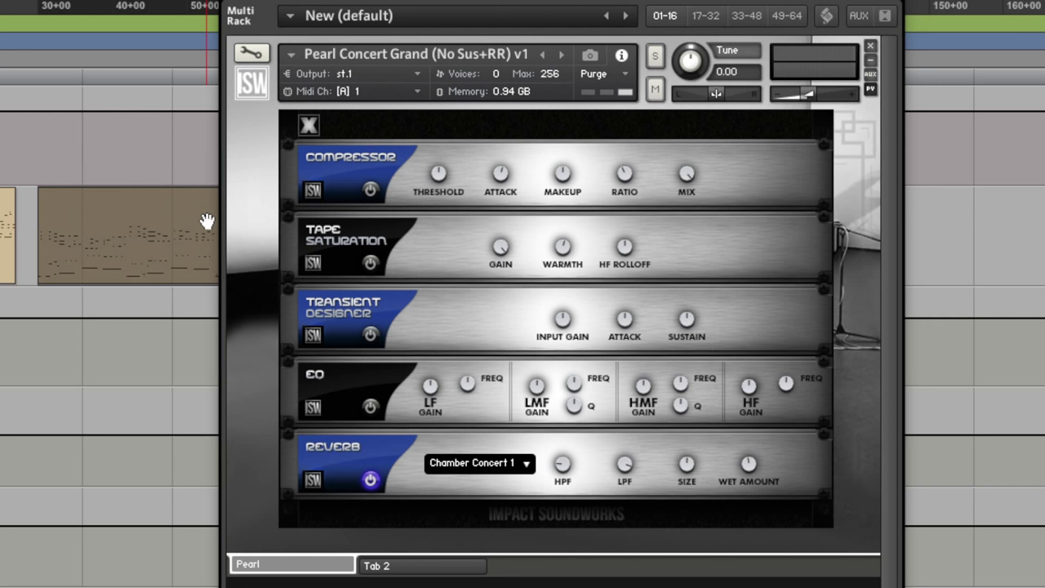
Close the FX rack to return to the main piano page and reload the Concert Grand preset
{"action": "left_click", "coordinate": [309, 124]}
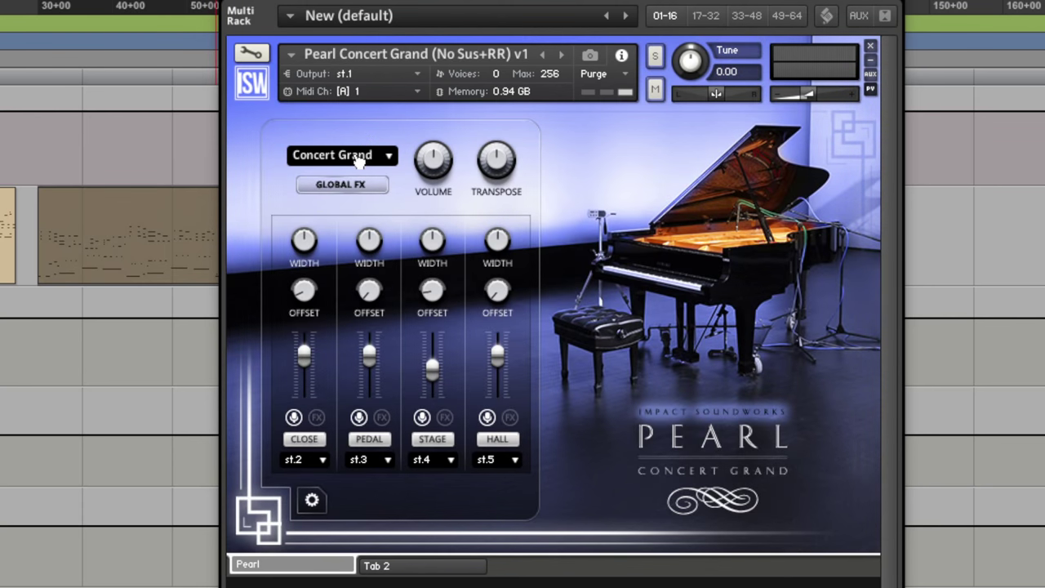
{"action": "left_click", "coordinate": [359, 161]}
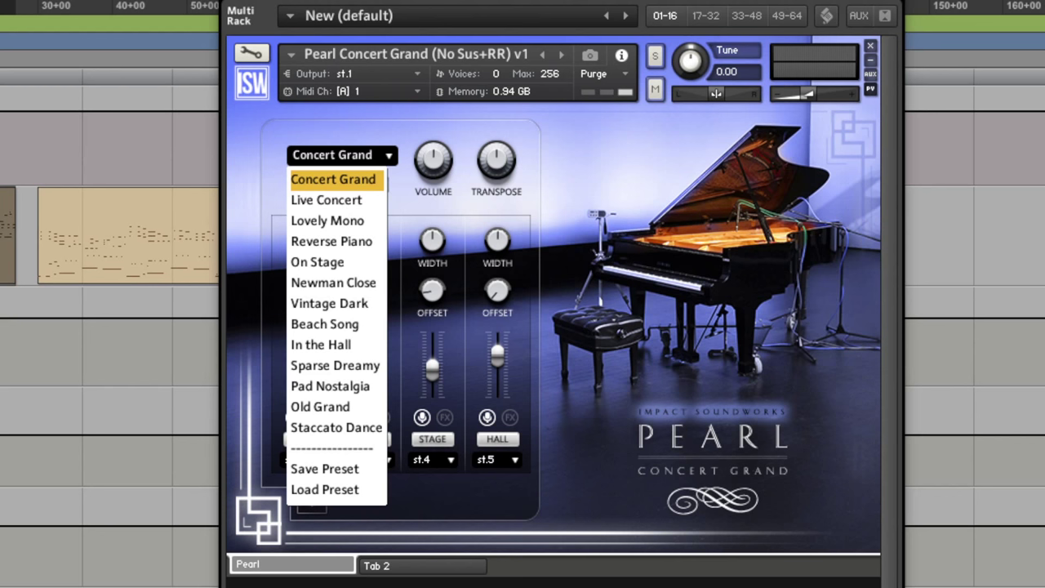
{"action": "left_click", "coordinate": [331, 241]}
{"action": "left_click", "coordinate": [365, 187]}
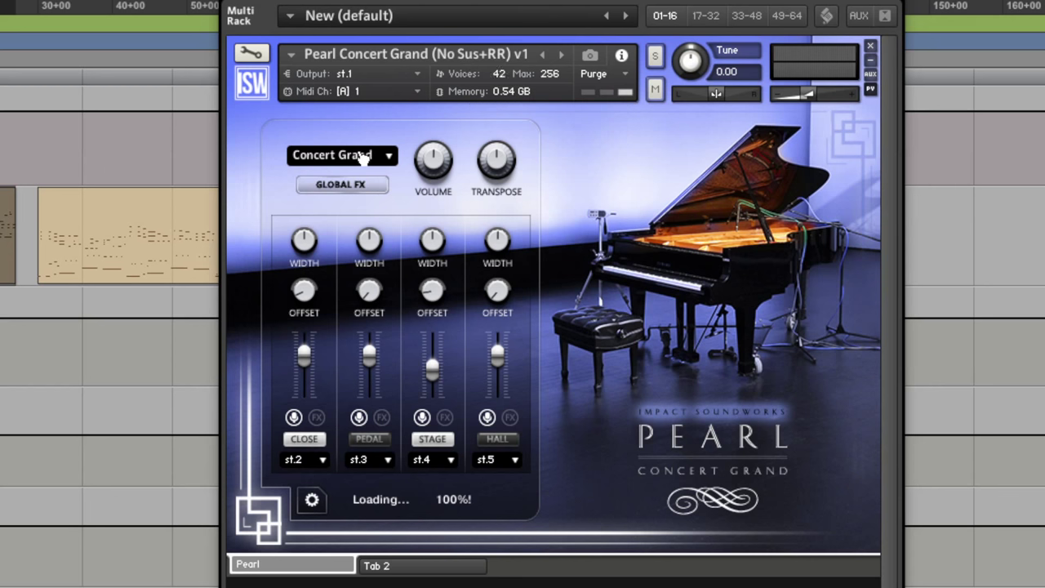
Load the Live Concert, Lovely Mono and Reverse Piano presets in turn
{"action": "left_click", "coordinate": [363, 158]}
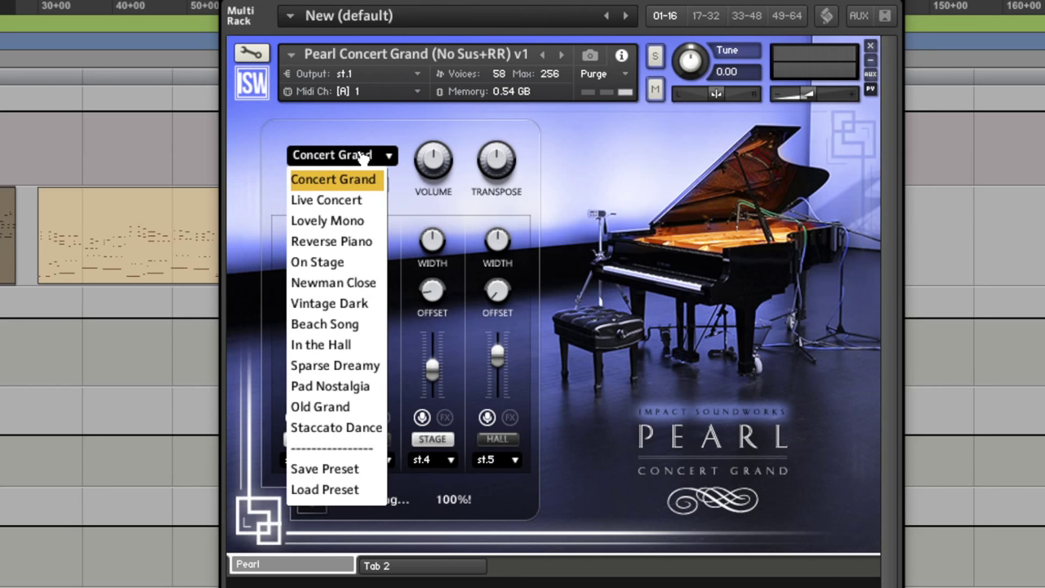
{"action": "left_click", "coordinate": [360, 202]}
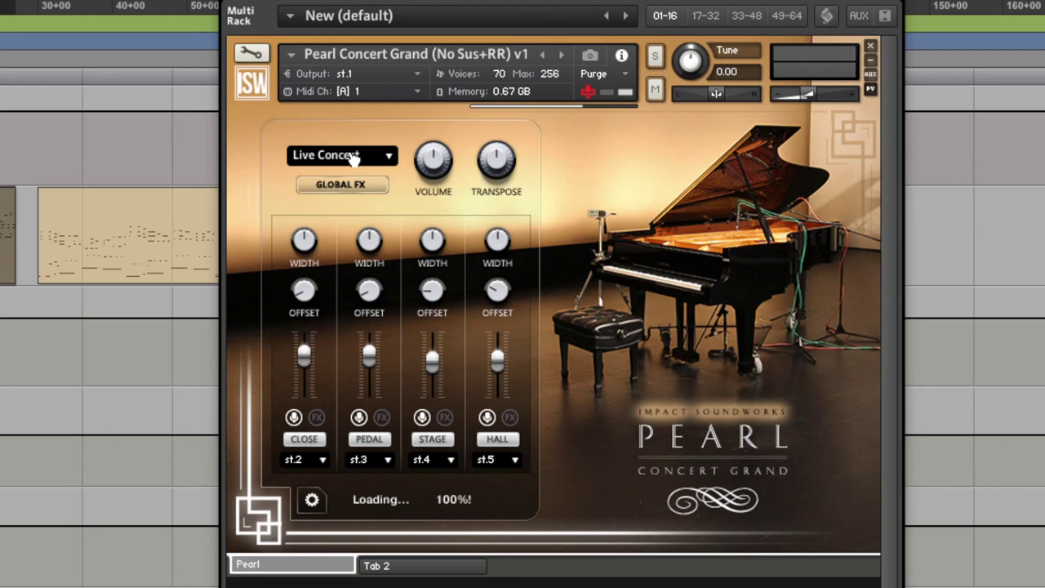
{"action": "left_click", "coordinate": [354, 159]}
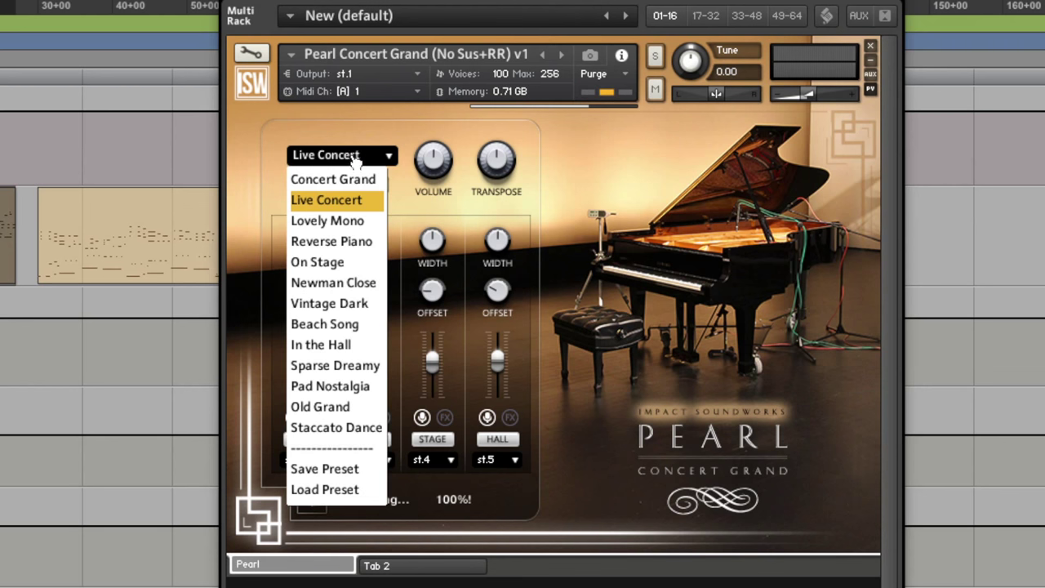
{"action": "left_click", "coordinate": [365, 222]}
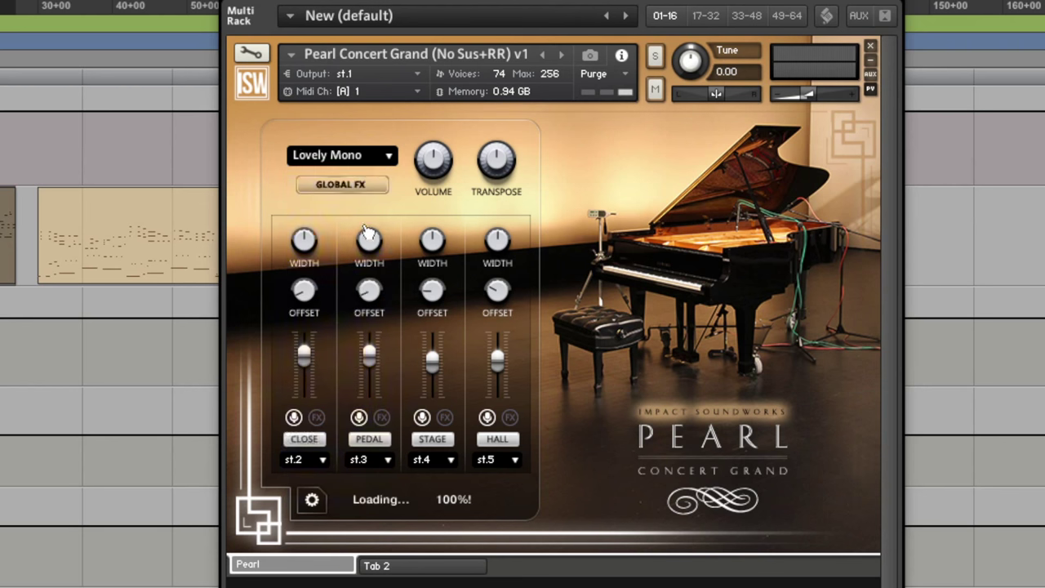
{"action": "left_click", "coordinate": [359, 155]}
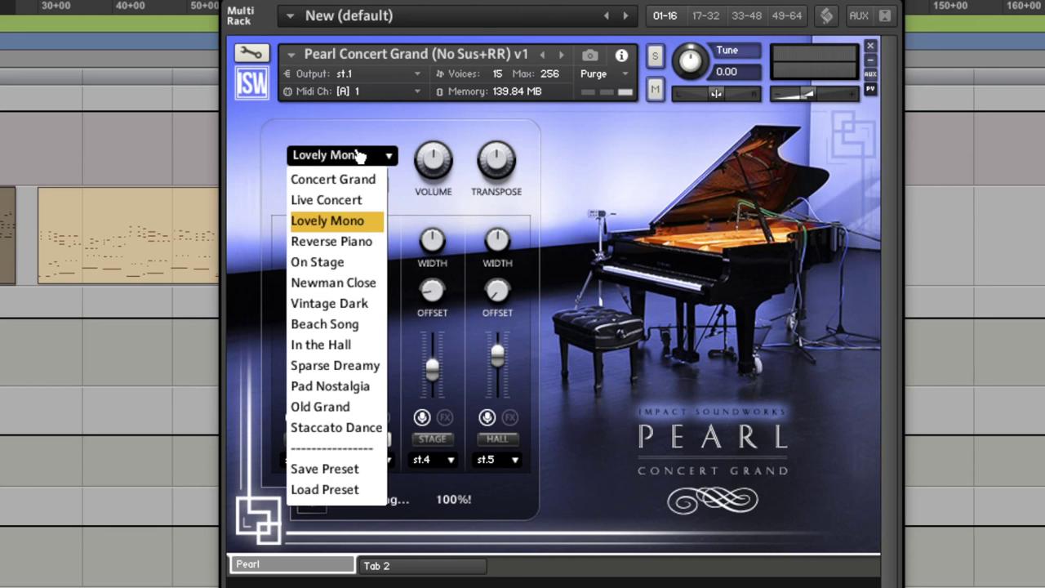
{"action": "left_click", "coordinate": [364, 247]}
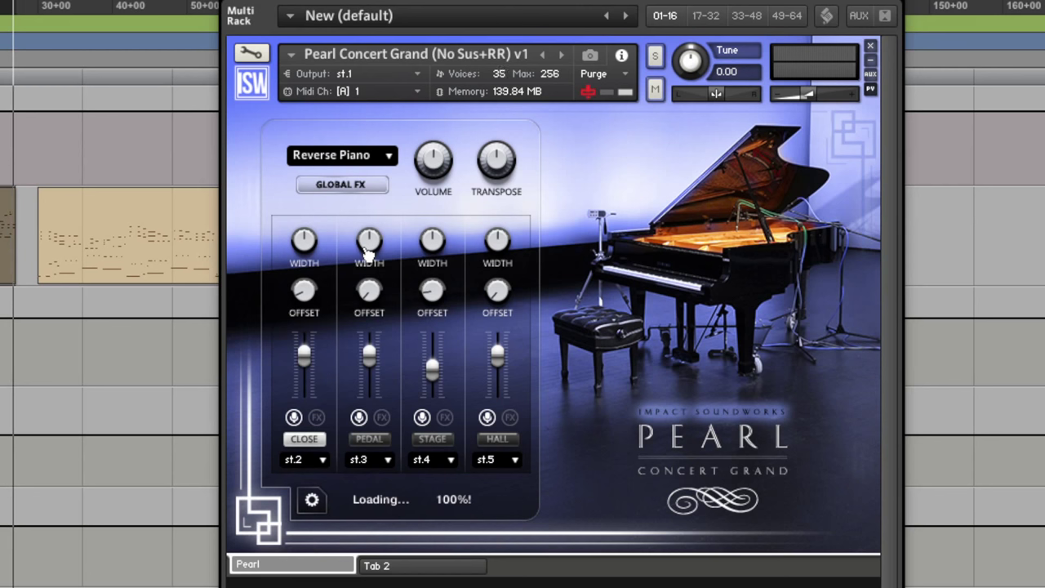
Load the On Stage and Newman Close presets, ending on Vintage Dark
{"action": "left_click", "coordinate": [357, 156]}
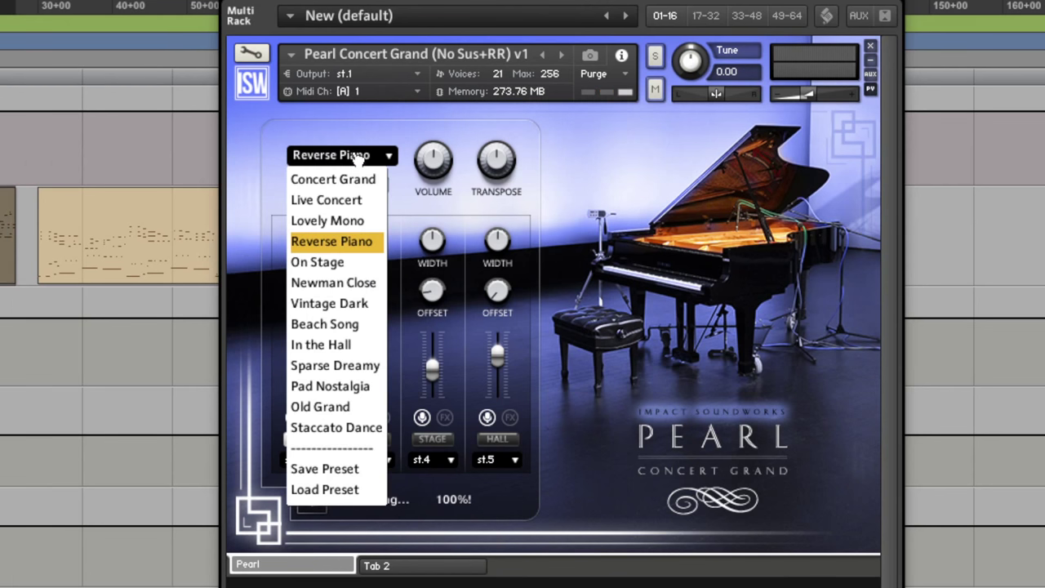
{"action": "left_click", "coordinate": [350, 270]}
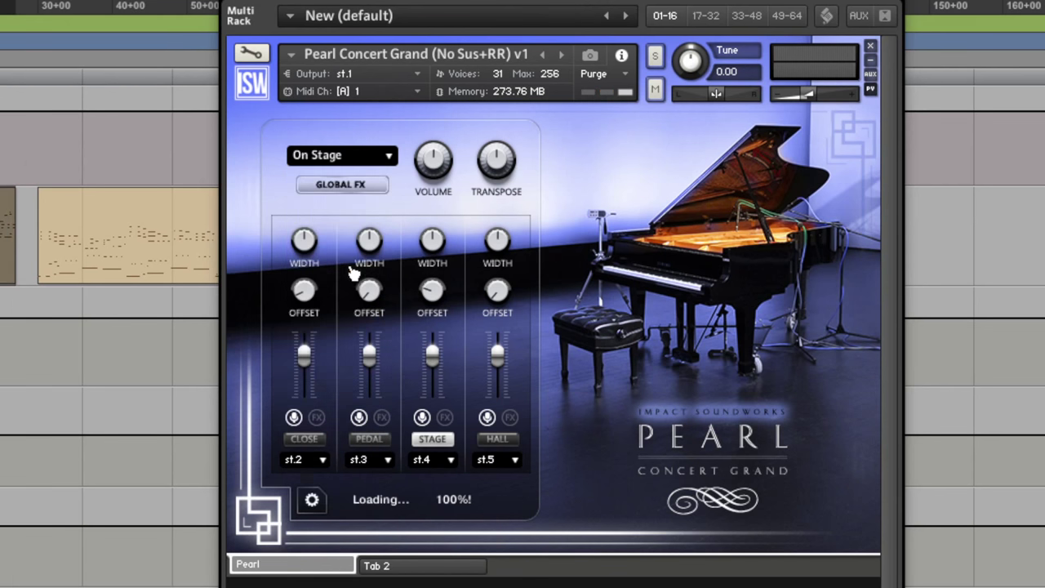
{"action": "left_click", "coordinate": [351, 156]}
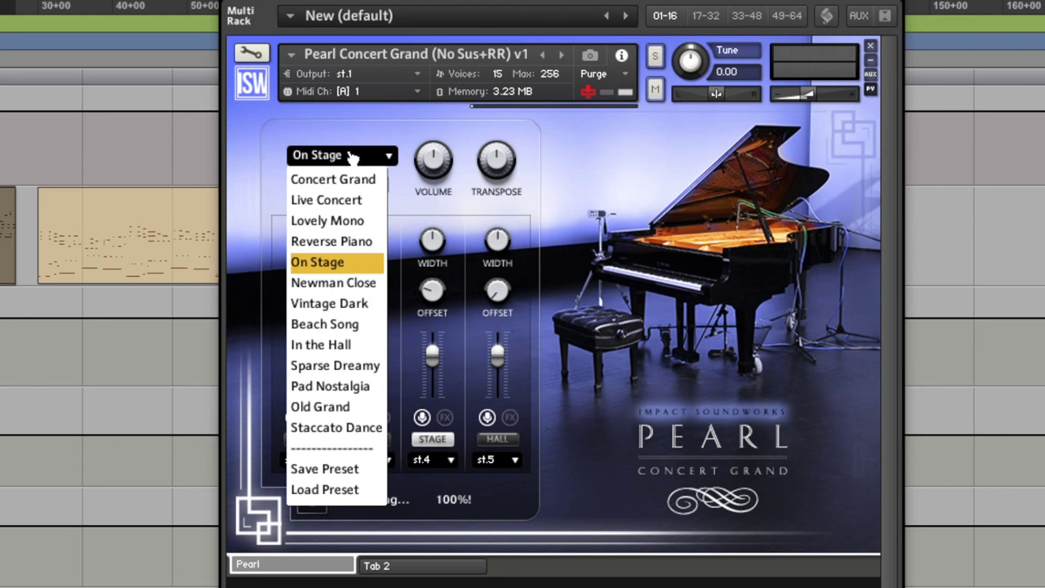
{"action": "left_click", "coordinate": [357, 285]}
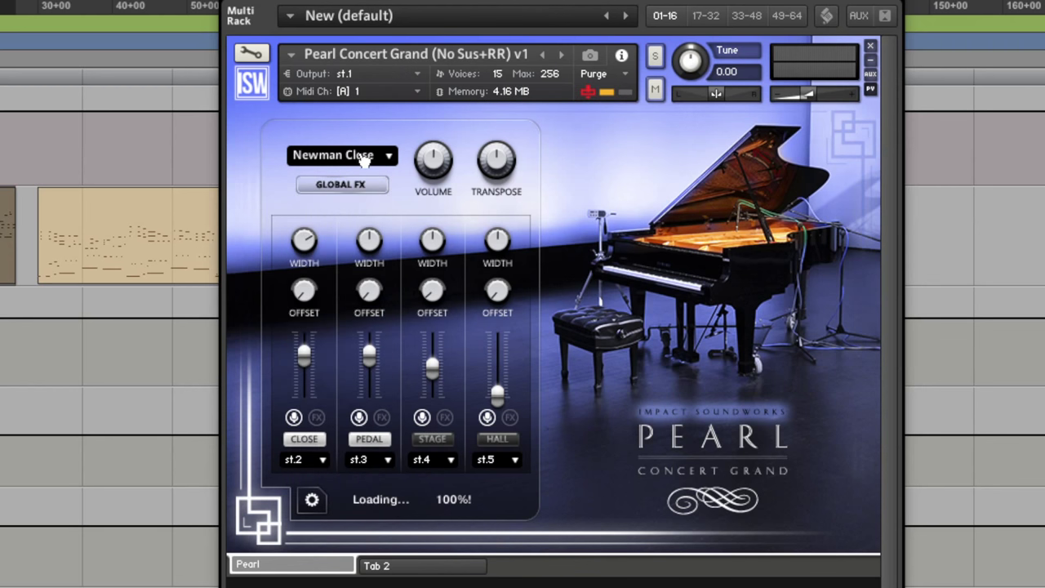
{"action": "left_click", "coordinate": [362, 158]}
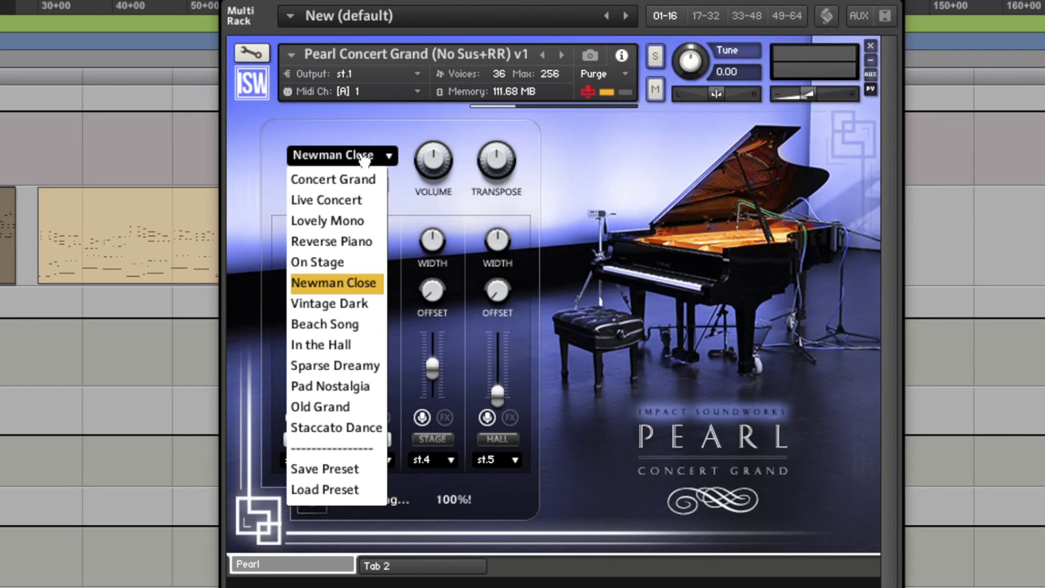
{"action": "left_click", "coordinate": [359, 306]}
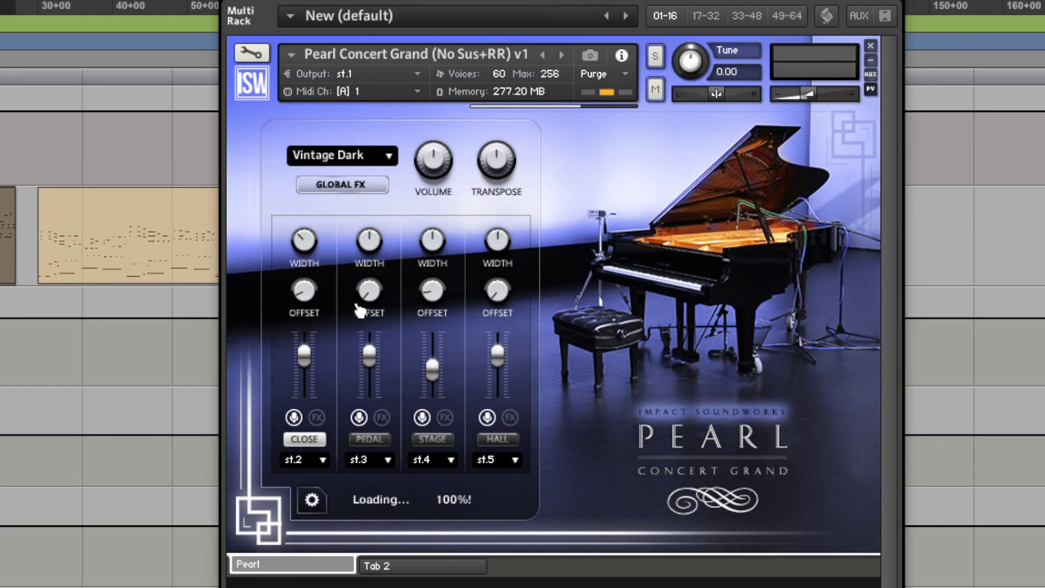
Audition the Beach Song, In the Hall, Sparse Dreamy and Pad Nostalgia presets
{"action": "left_click", "coordinate": [354, 157]}
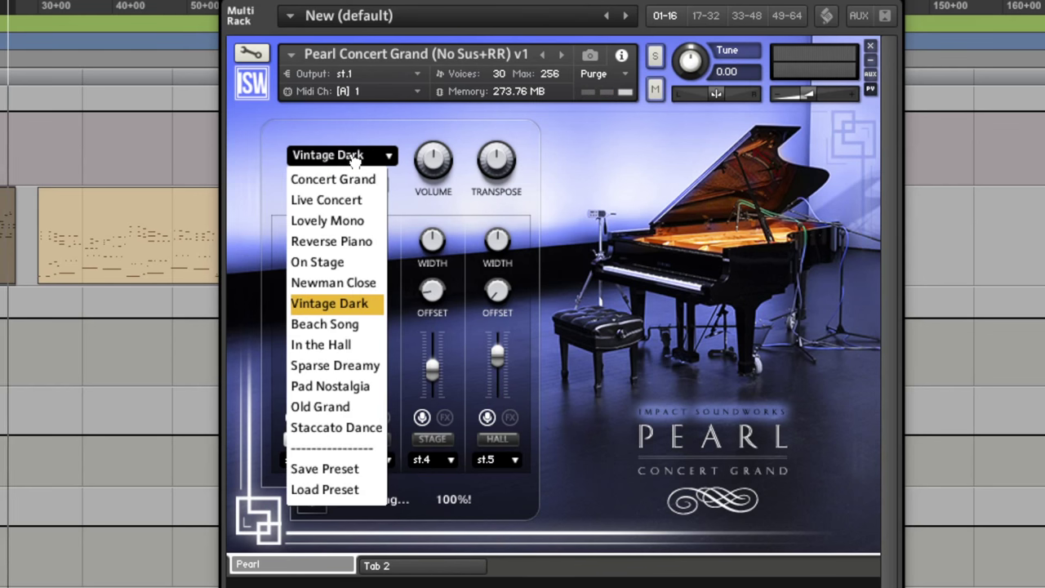
{"action": "left_click", "coordinate": [360, 324]}
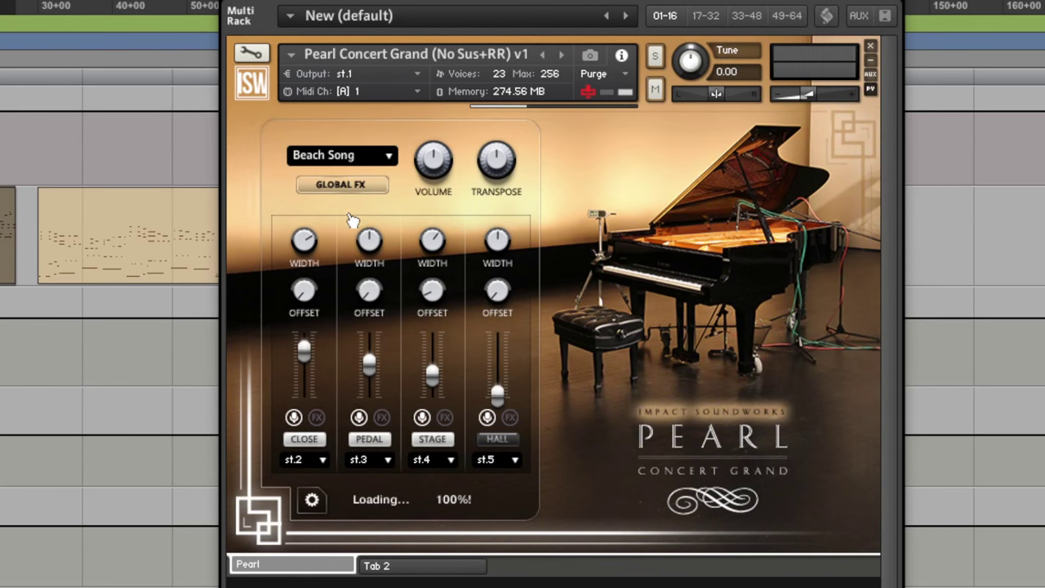
{"action": "left_click", "coordinate": [352, 161]}
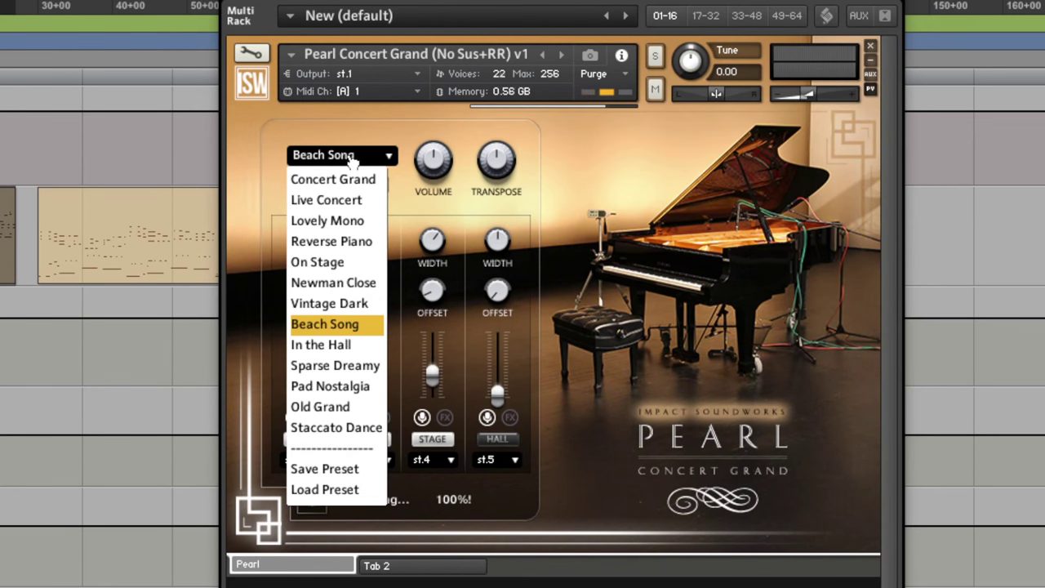
{"action": "left_click", "coordinate": [338, 347]}
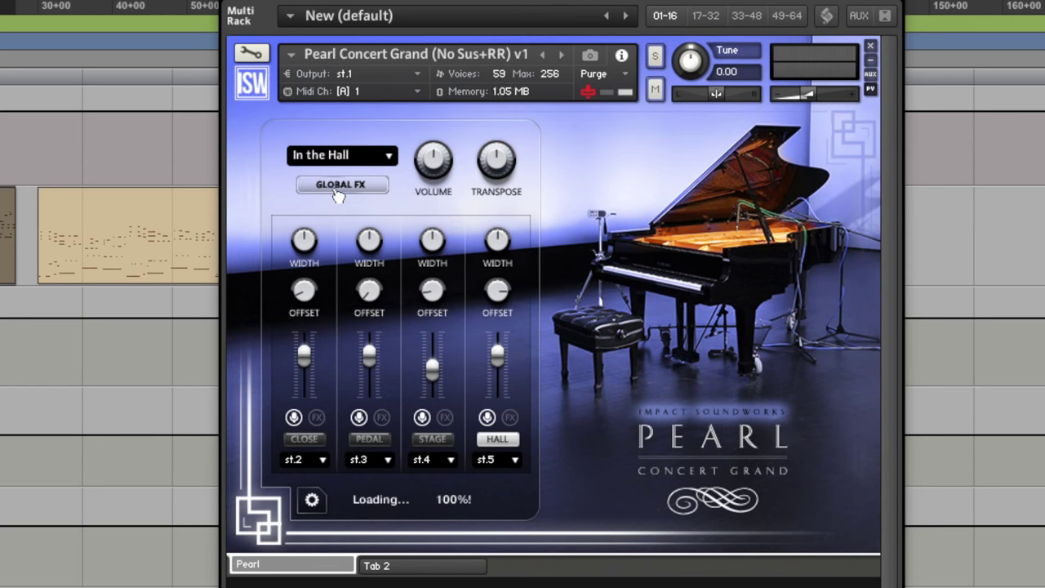
{"action": "left_click", "coordinate": [351, 159]}
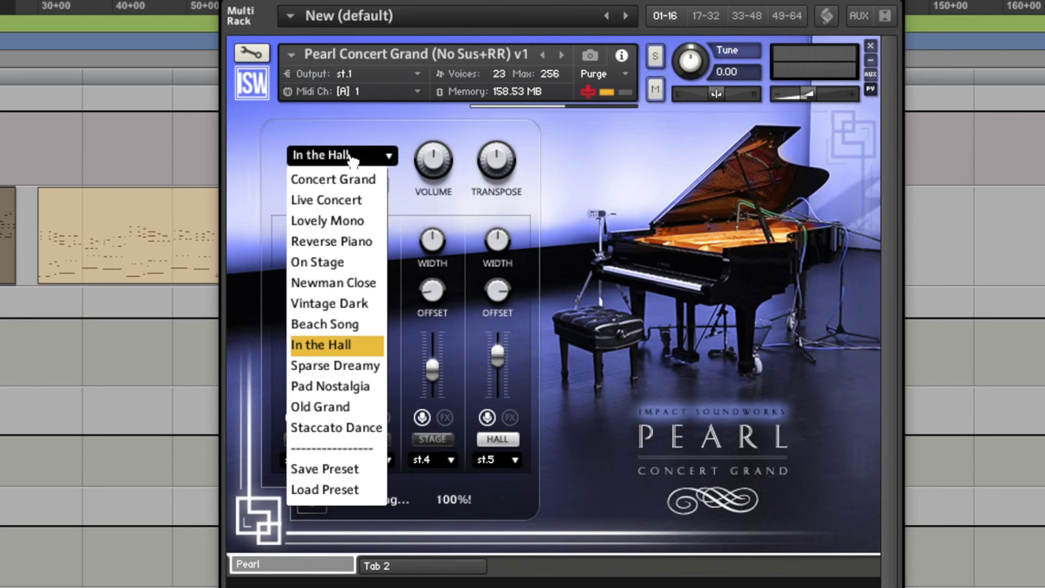
{"action": "left_click", "coordinate": [335, 366]}
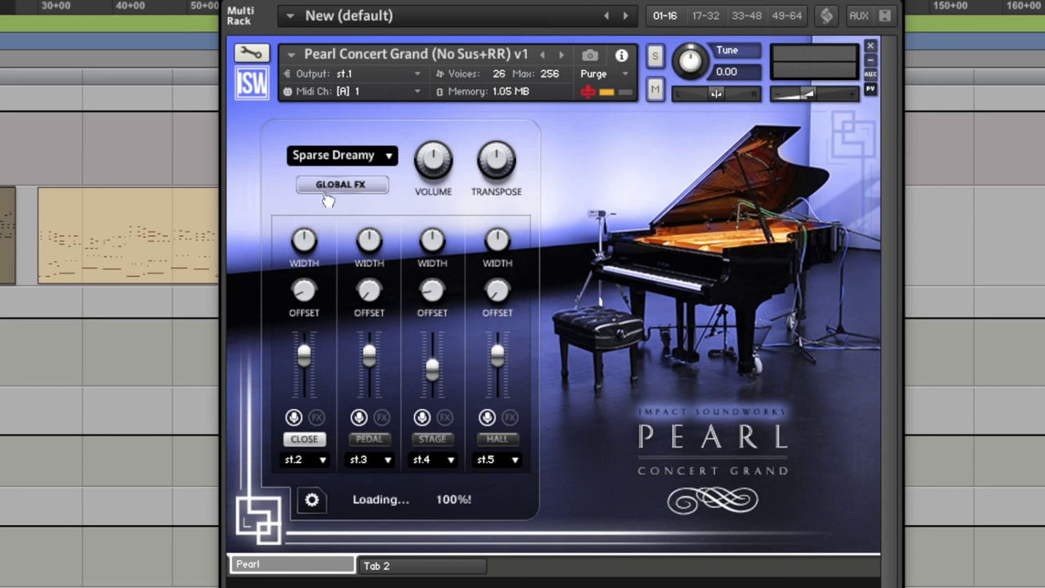
{"action": "left_click", "coordinate": [354, 159]}
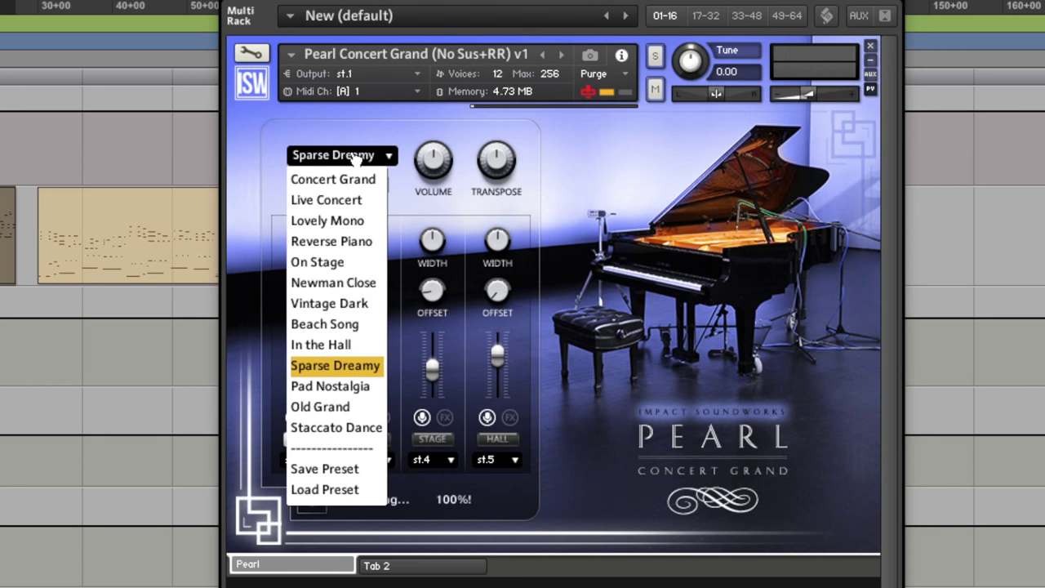
{"action": "left_click", "coordinate": [352, 387]}
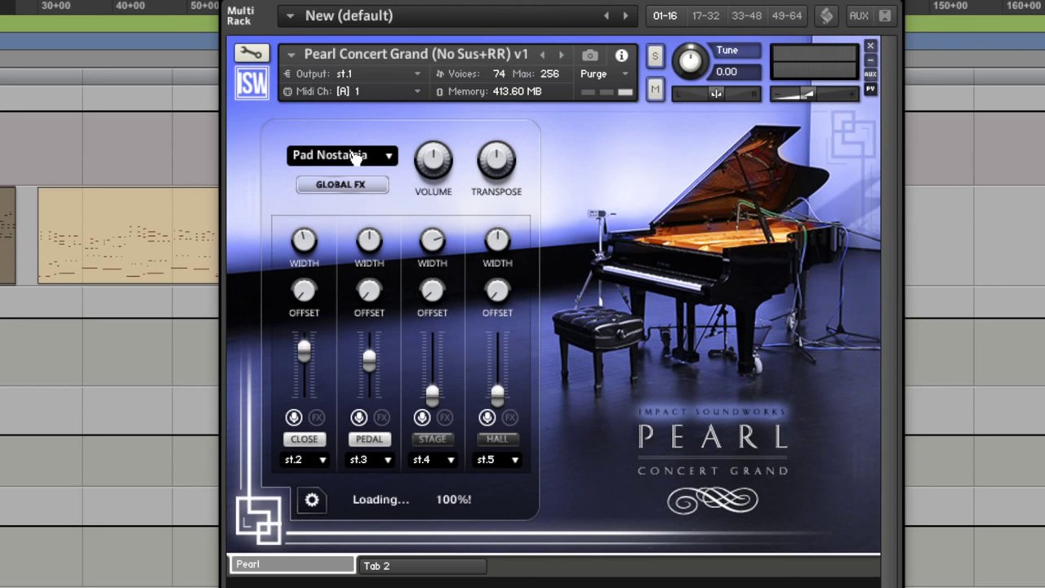
Glance at the velocity/tuning settings, then load Old Grand, Staccato Dance and finally Concert Grand
{"action": "left_click", "coordinate": [312, 501]}
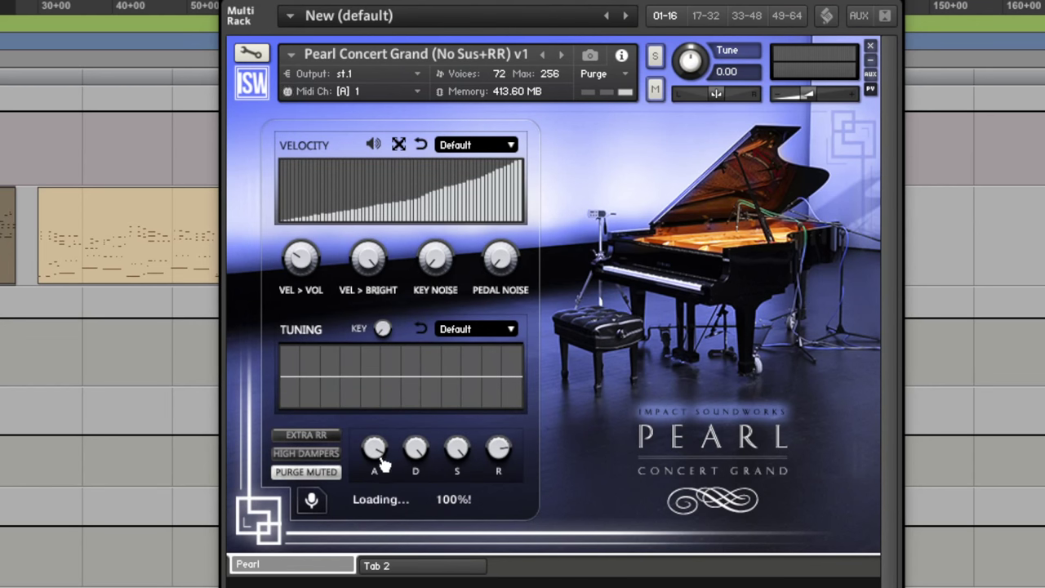
{"action": "left_click", "coordinate": [311, 501]}
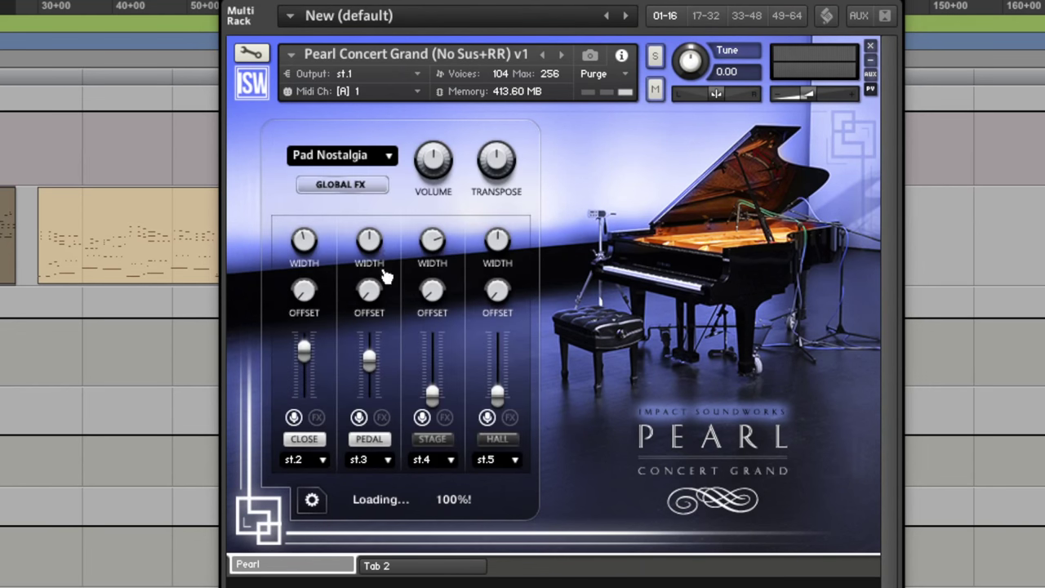
{"action": "left_click", "coordinate": [347, 163]}
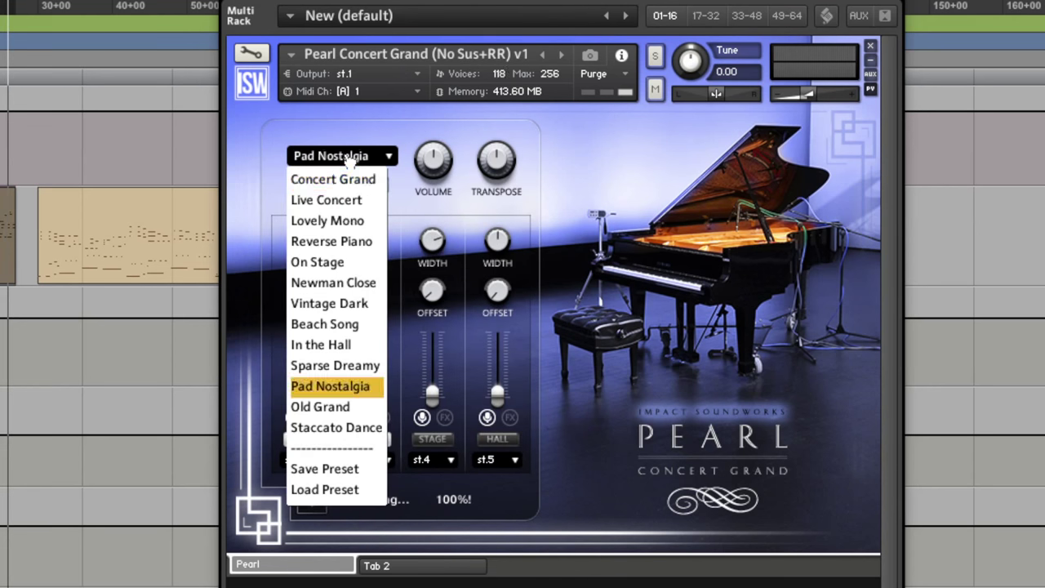
{"action": "left_click", "coordinate": [351, 406]}
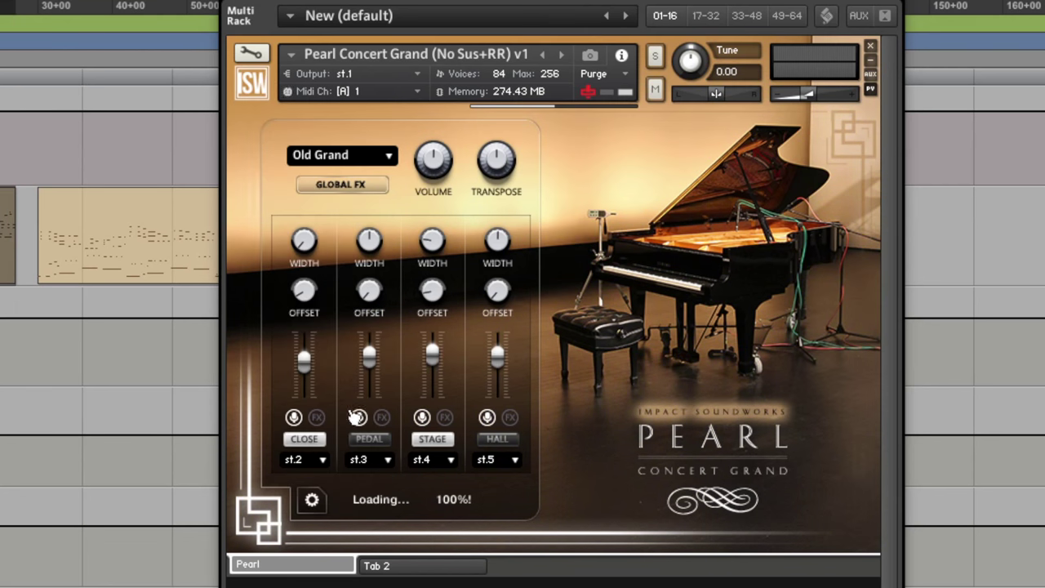
{"action": "left_click", "coordinate": [353, 157]}
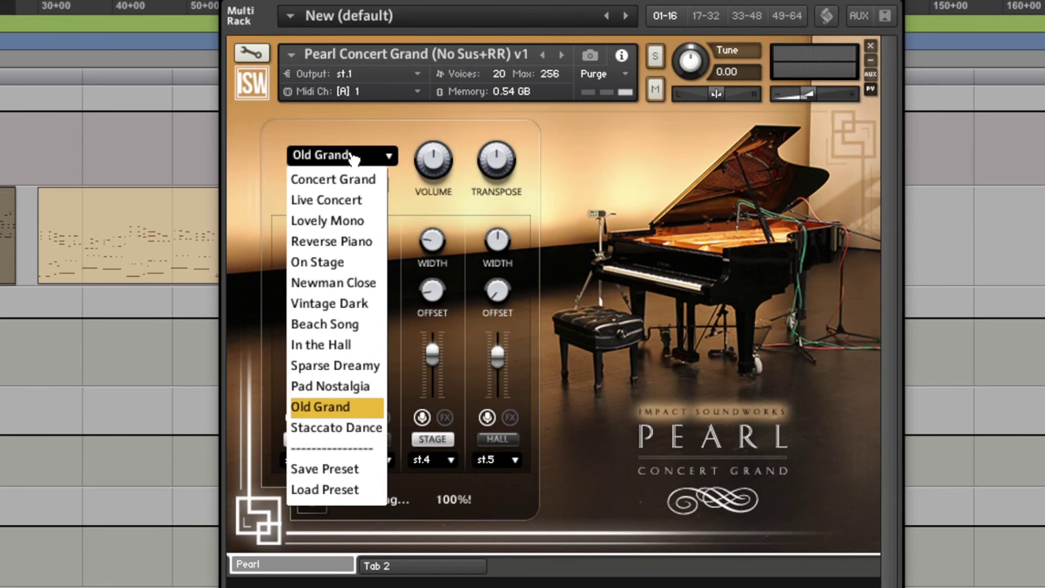
{"action": "left_click", "coordinate": [335, 427]}
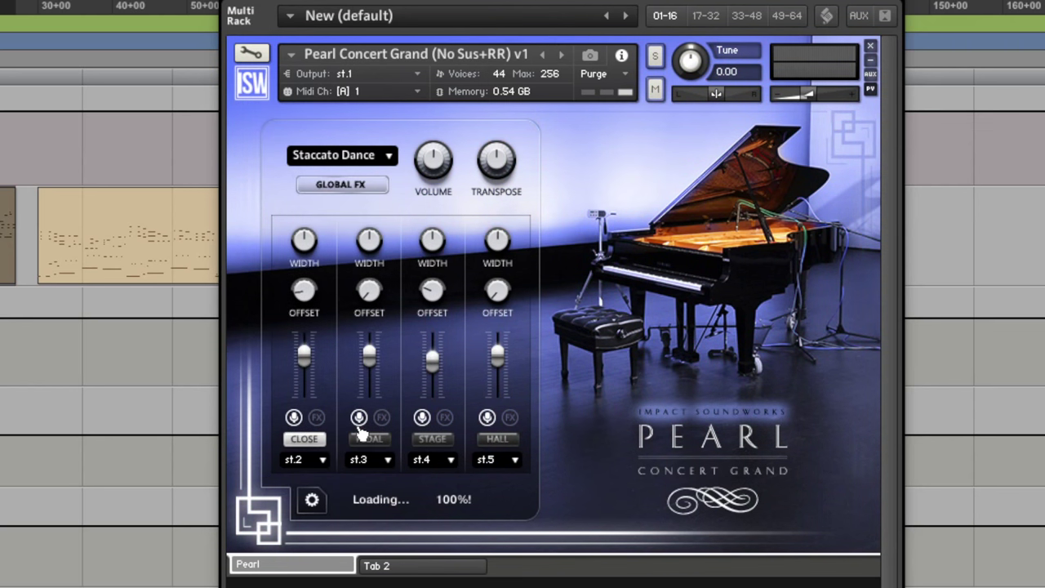
{"action": "left_click", "coordinate": [345, 156]}
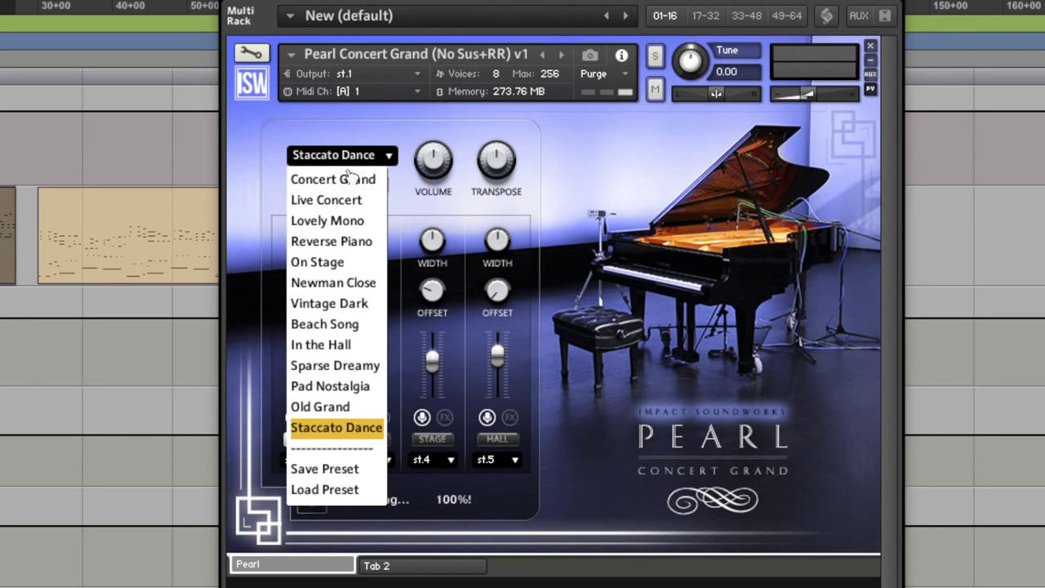
{"action": "left_click", "coordinate": [350, 181]}
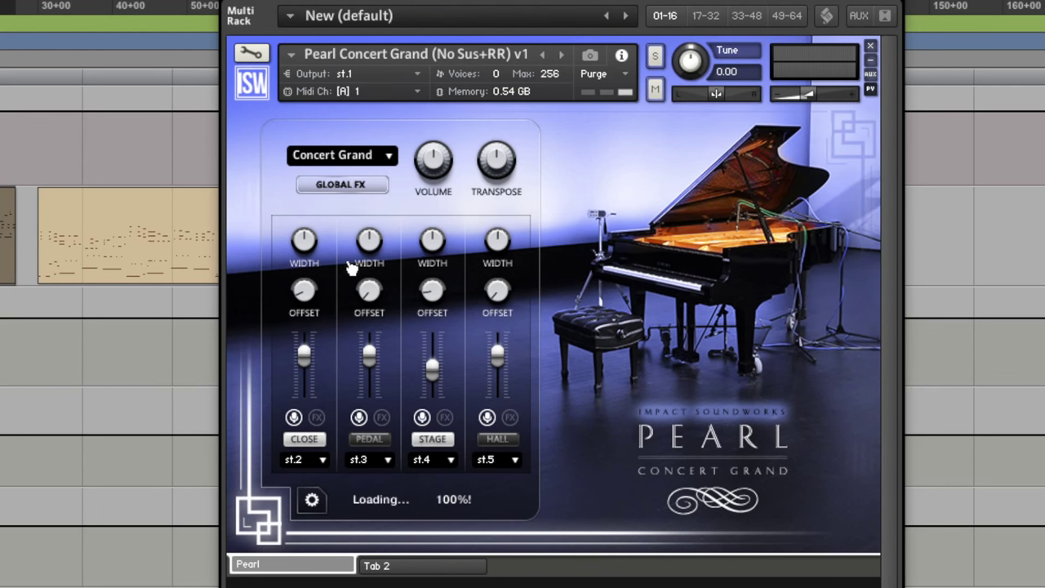
Redraw the expanded velocity curve, reset it to a linear ramp, and go back to the mic mixer
{"action": "left_click", "coordinate": [311, 500]}
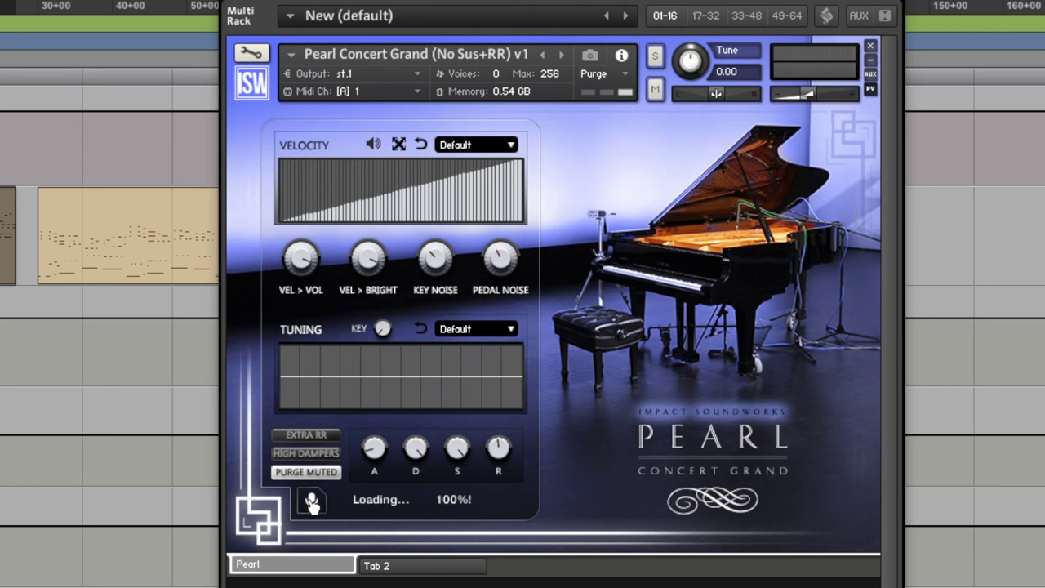
{"action": "left_click", "coordinate": [398, 147]}
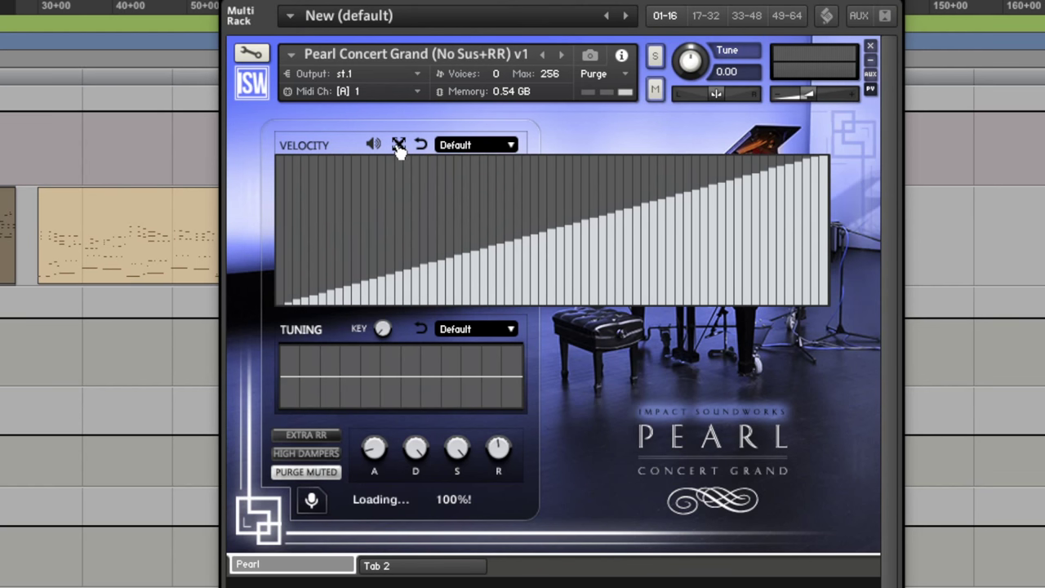
{"action": "mouse_move", "coordinate": [373, 289]}
{"action": "left_mouse_down"}
{"action": "mouse_move", "coordinate": [578, 284]}
{"action": "mouse_move", "coordinate": [628, 270]}
{"action": "mouse_move", "coordinate": [714, 203]}
{"action": "left_mouse_up"}
{"action": "double_click", "coordinate": [715, 203]}
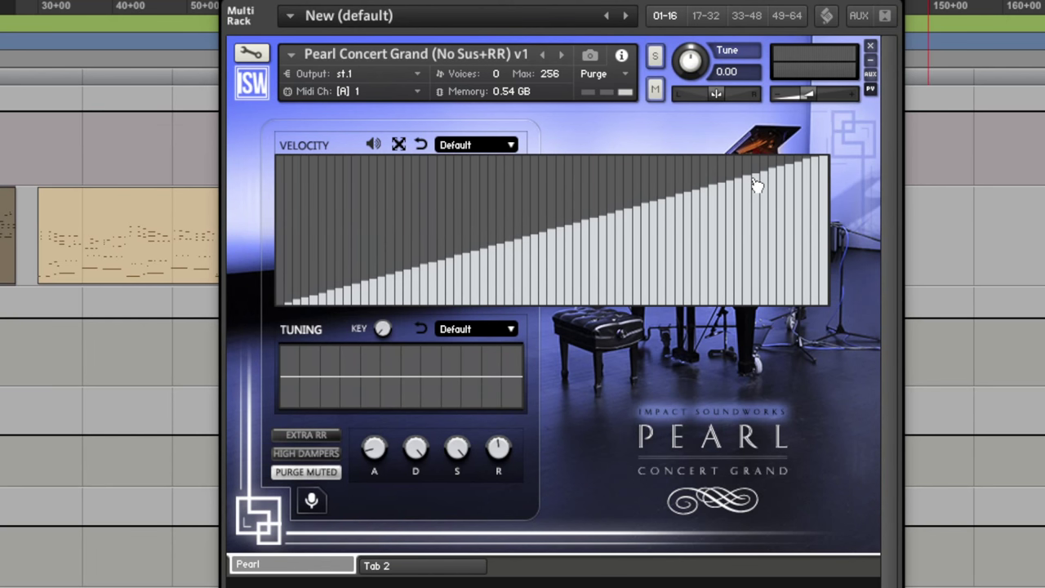
{"action": "left_click_drag", "start_coordinate": [756, 184], "coordinate": [850, 174]}
{"action": "left_click", "coordinate": [312, 503]}
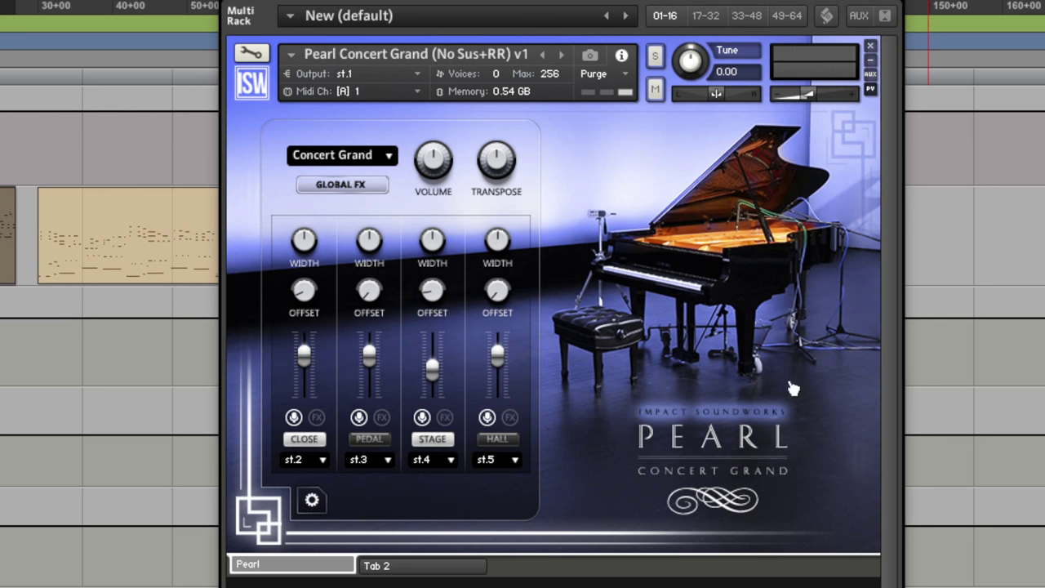
Toggle the skin via the PEARL logo to show the warm golden backdrop
{"action": "left_click", "coordinate": [724, 450]}
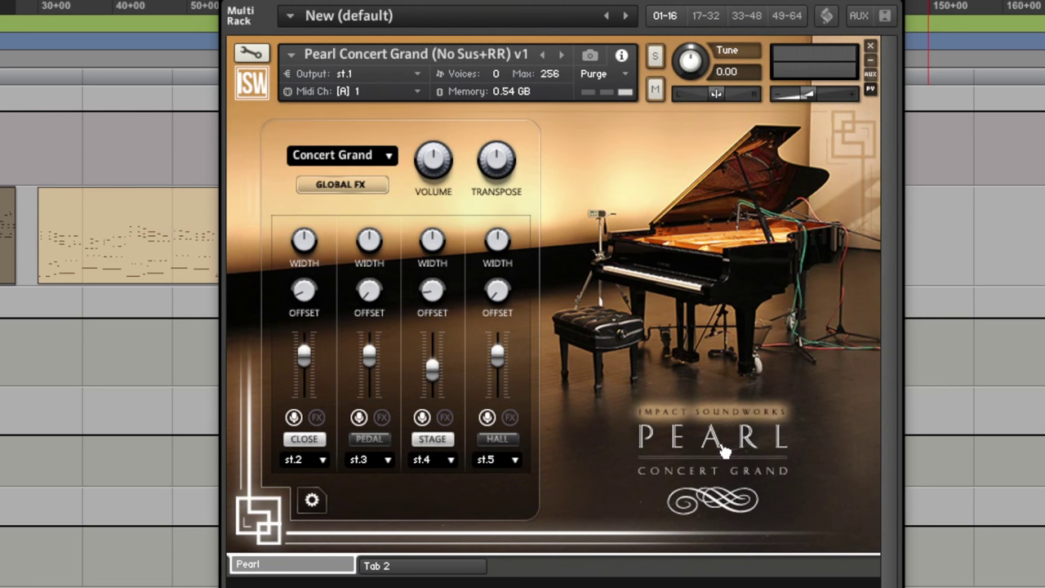